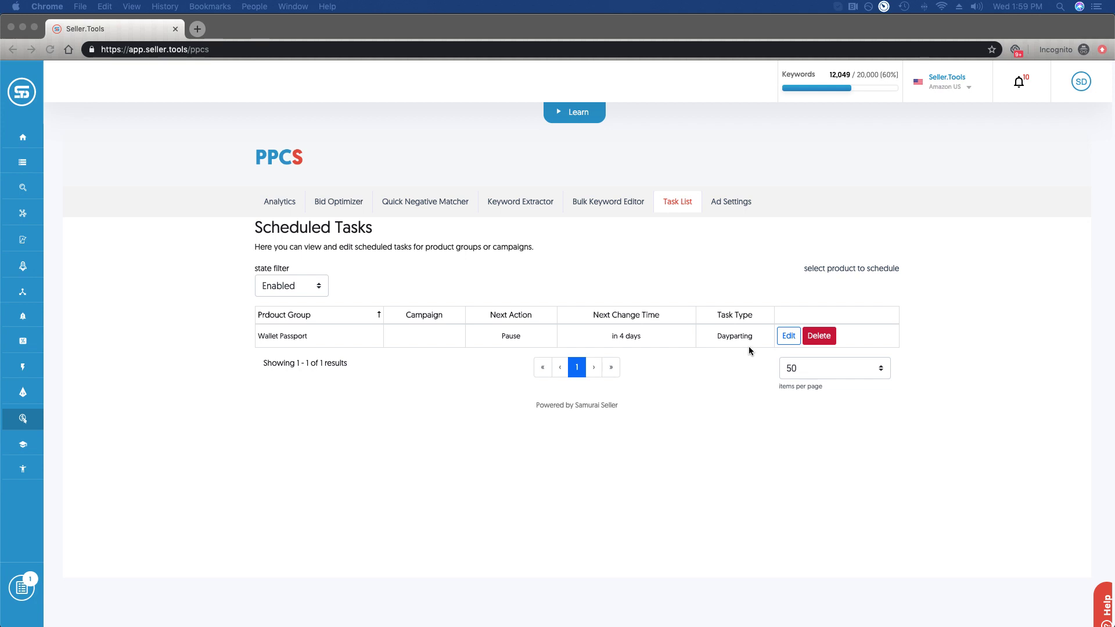
Open the Wallet Passport dayparting task and toggle the Sunday 4AM and 5AM cells back to enabled.
left_click(787, 339)
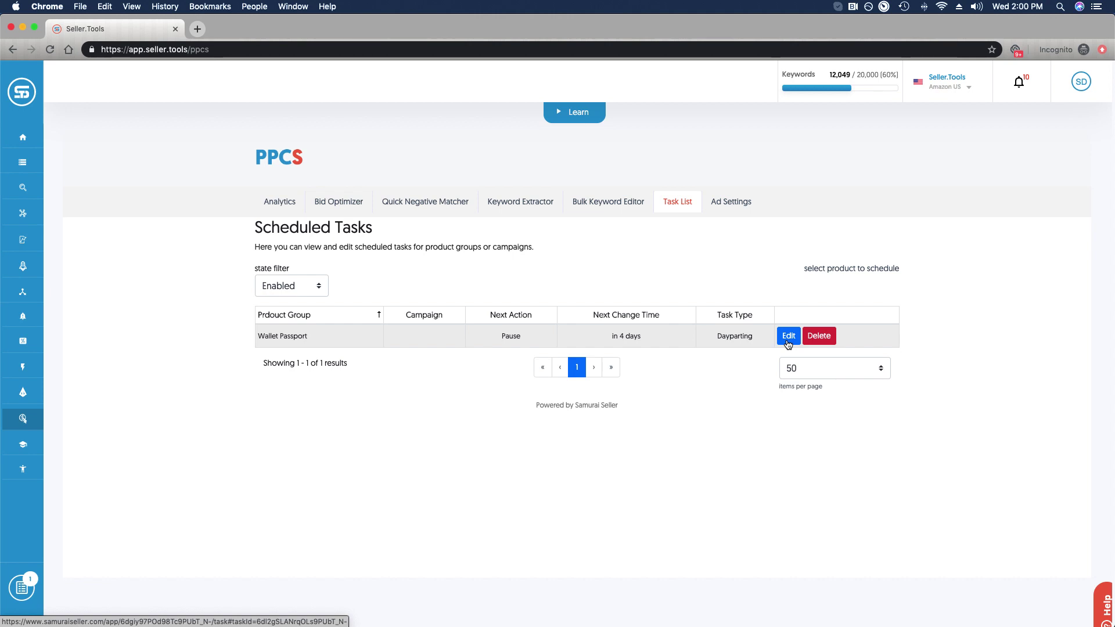
left_click(788, 337)
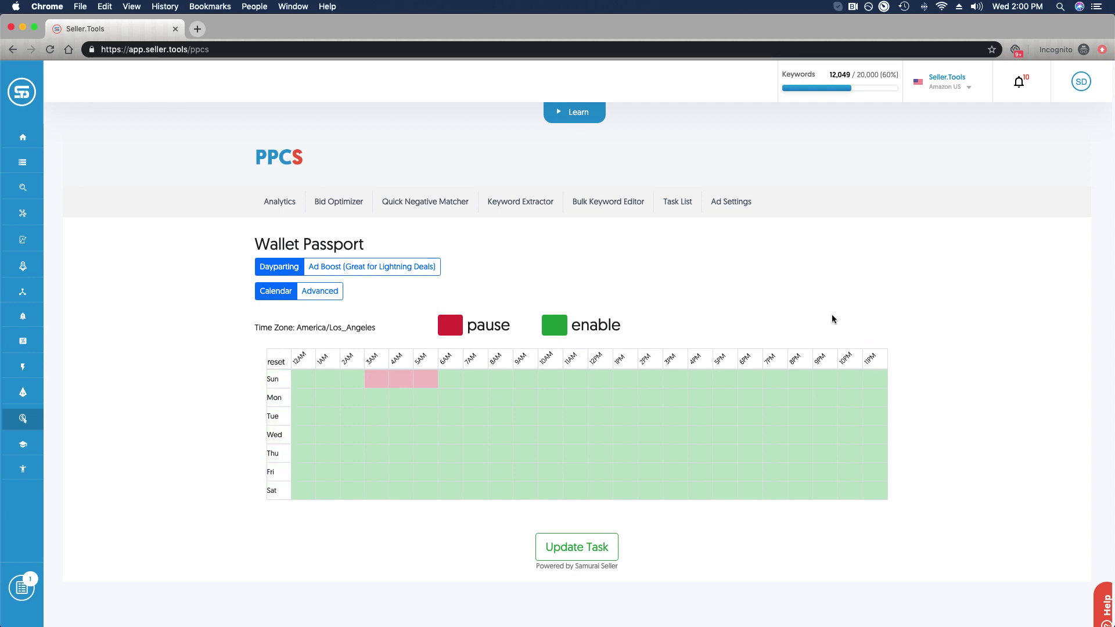
left_click(408, 382)
left_click(422, 381)
left_click(427, 379)
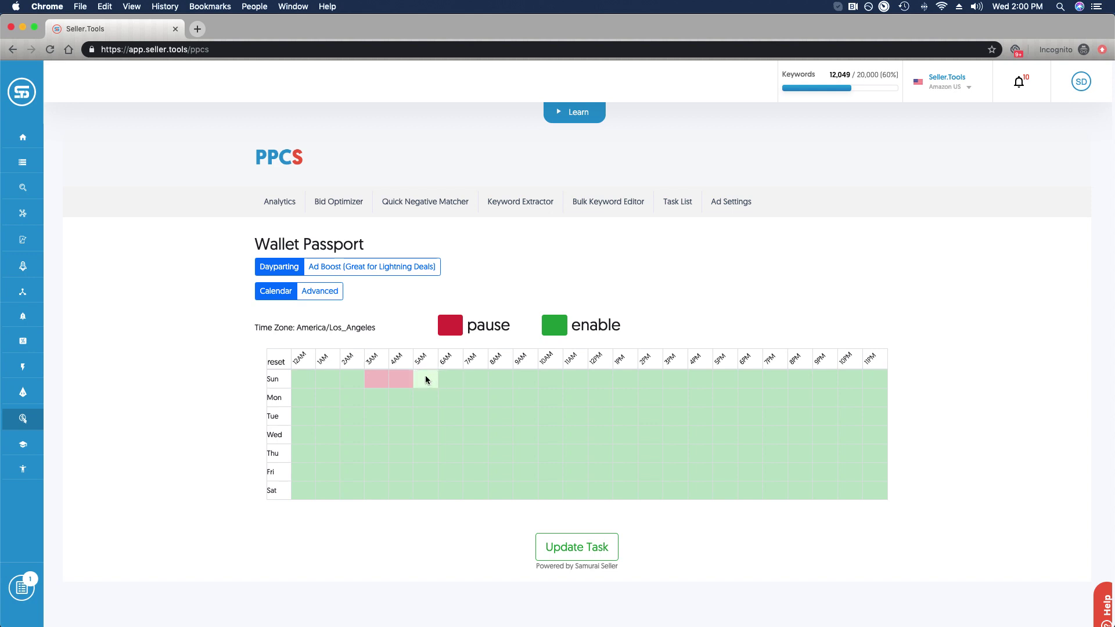
left_click(399, 379)
Set the 3AM–5AM cells to pause for Sunday through Wednesday and submit Update Task.
left_click(374, 379)
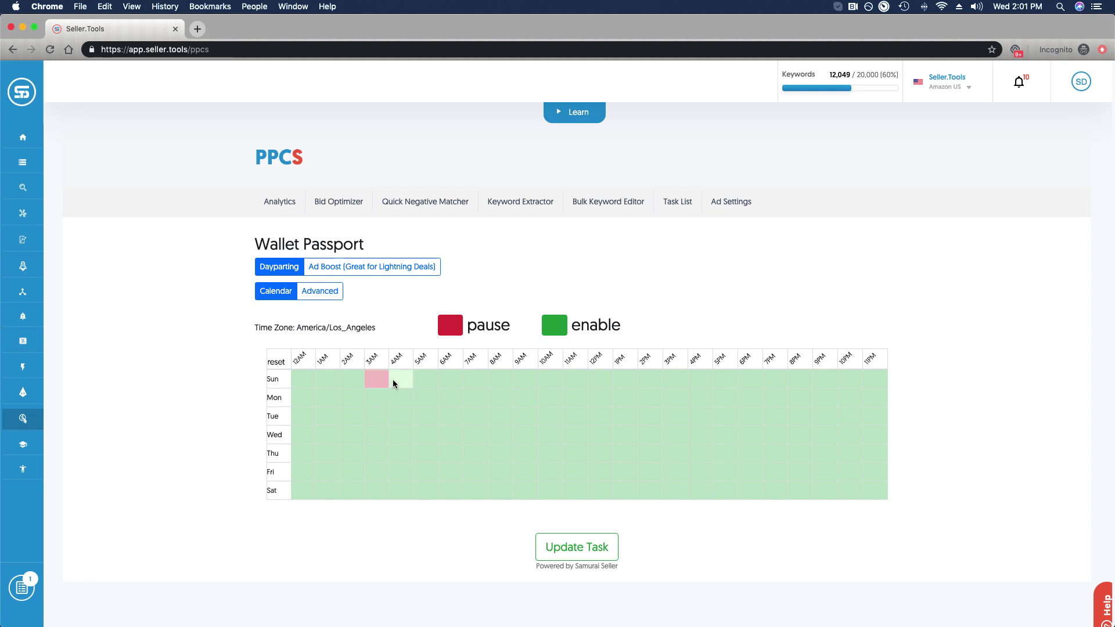
left_click(412, 378)
left_click(416, 378)
left_click(374, 407)
left_click(400, 399)
left_click(425, 397)
left_click(376, 415)
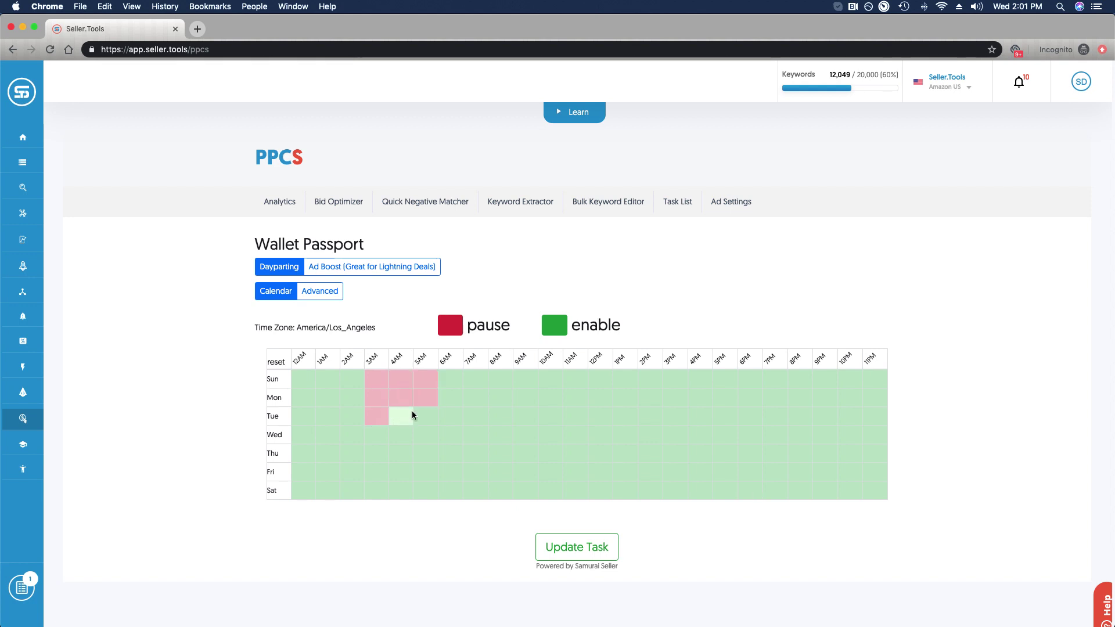
left_click(375, 436)
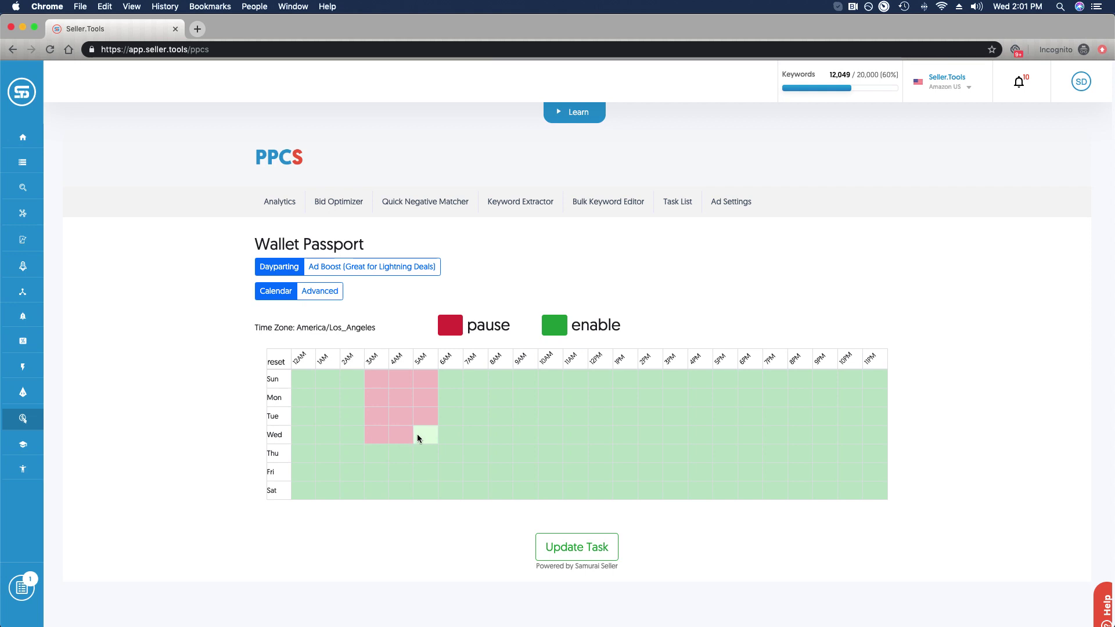
left_click(417, 433)
left_click(609, 555)
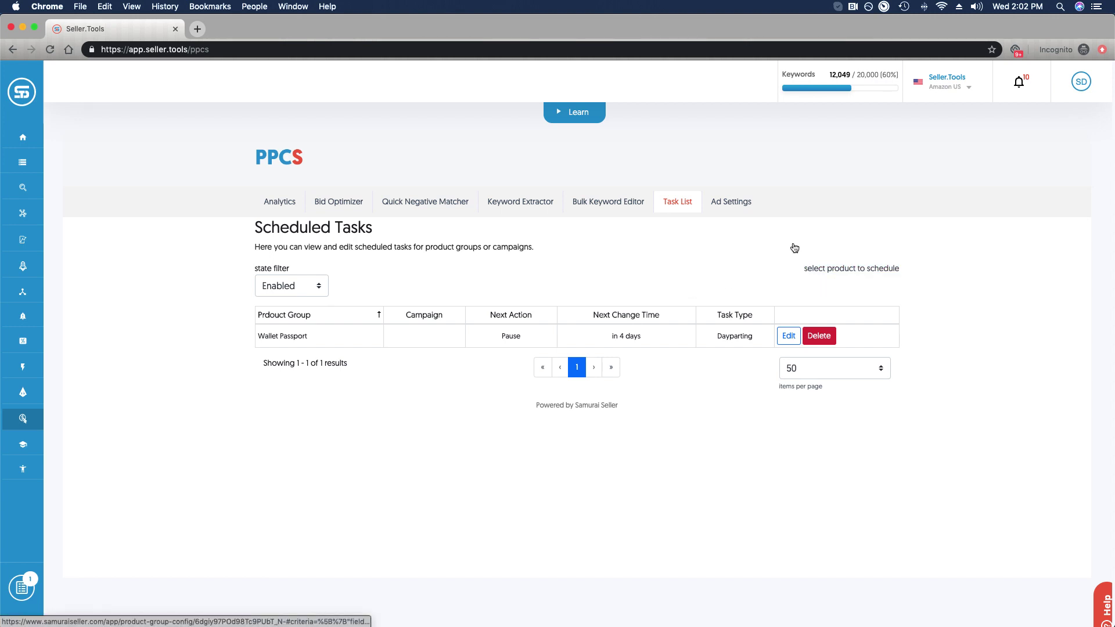
Choose a product group and add a new task on the Wallet Passport row.
left_click(816, 268)
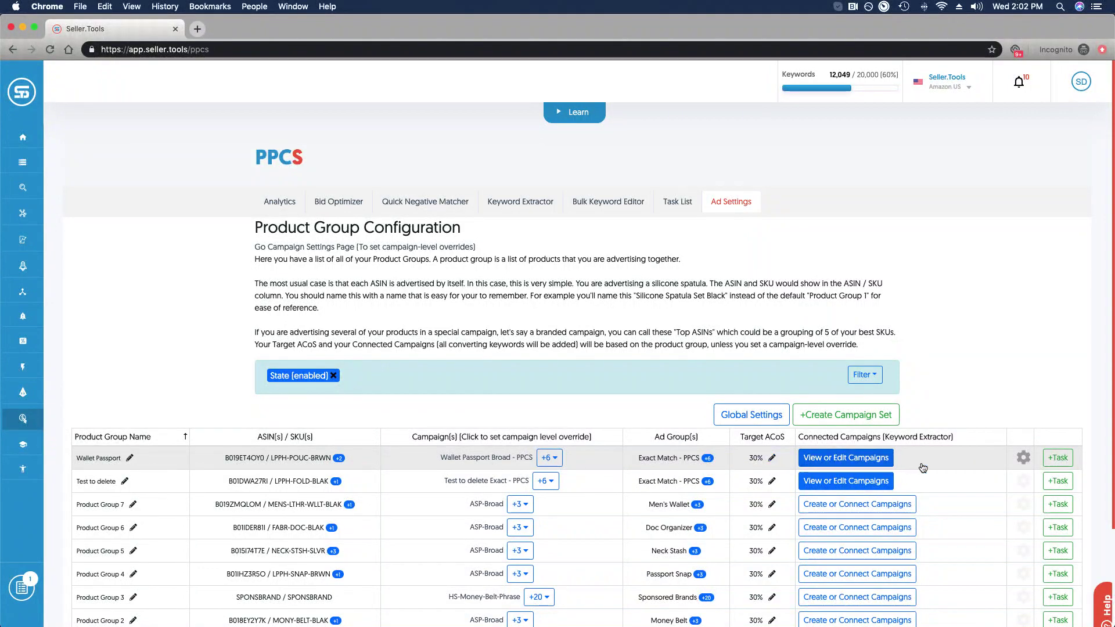
left_click(1058, 459)
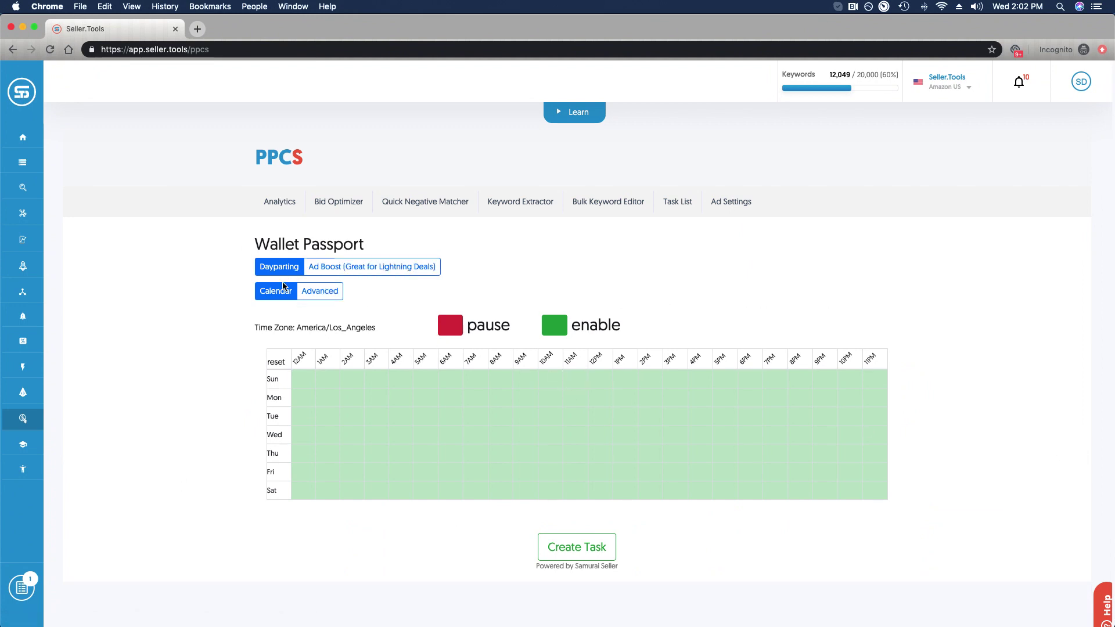
Switch to Advanced and keep pause minute 0, hour 12:00 AM, day of month and month Any.
left_click(312, 289)
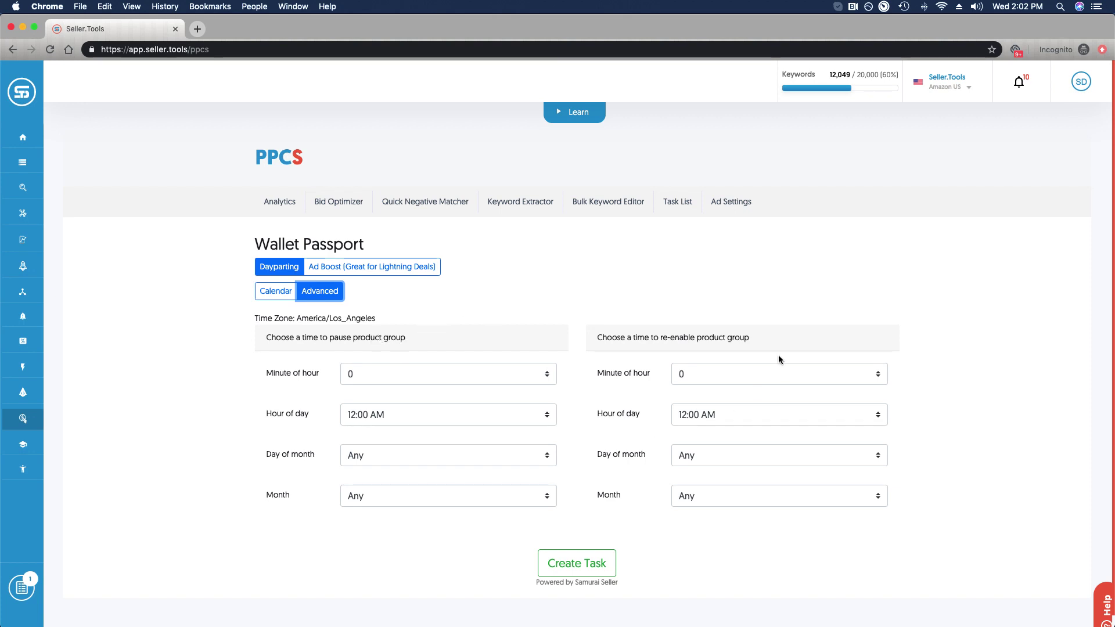
left_click(383, 376)
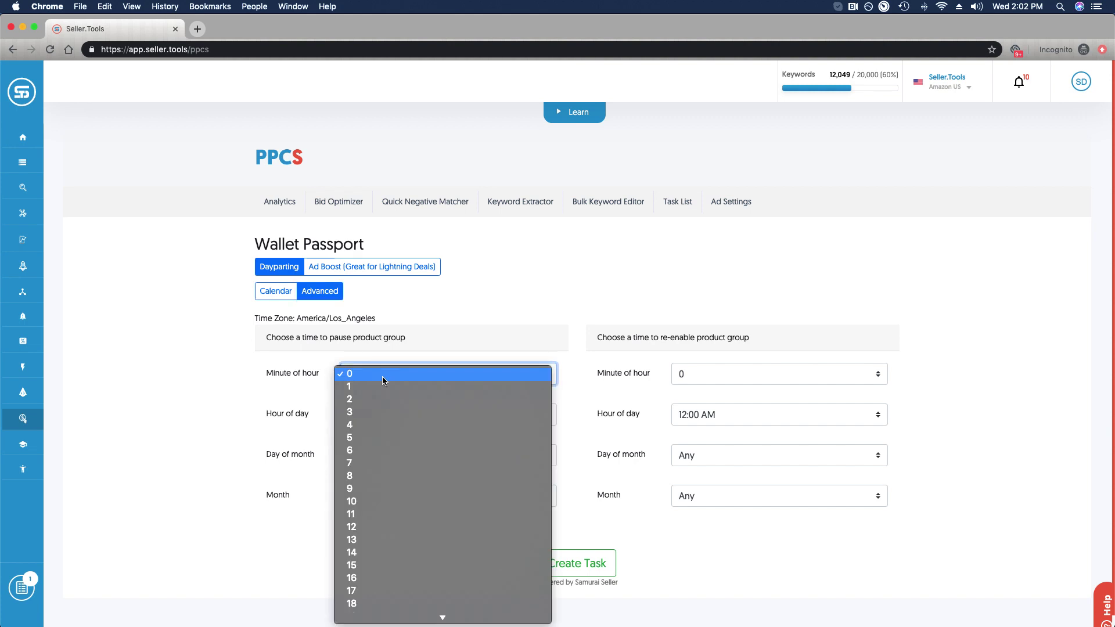
left_click(299, 382)
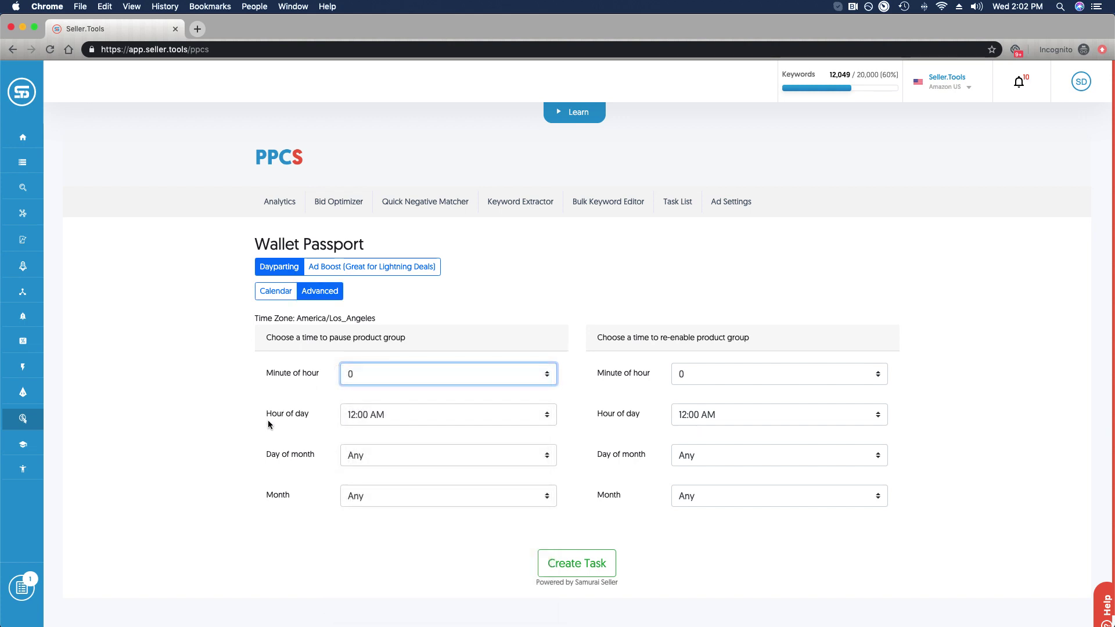
left_click(405, 420)
left_click(314, 449)
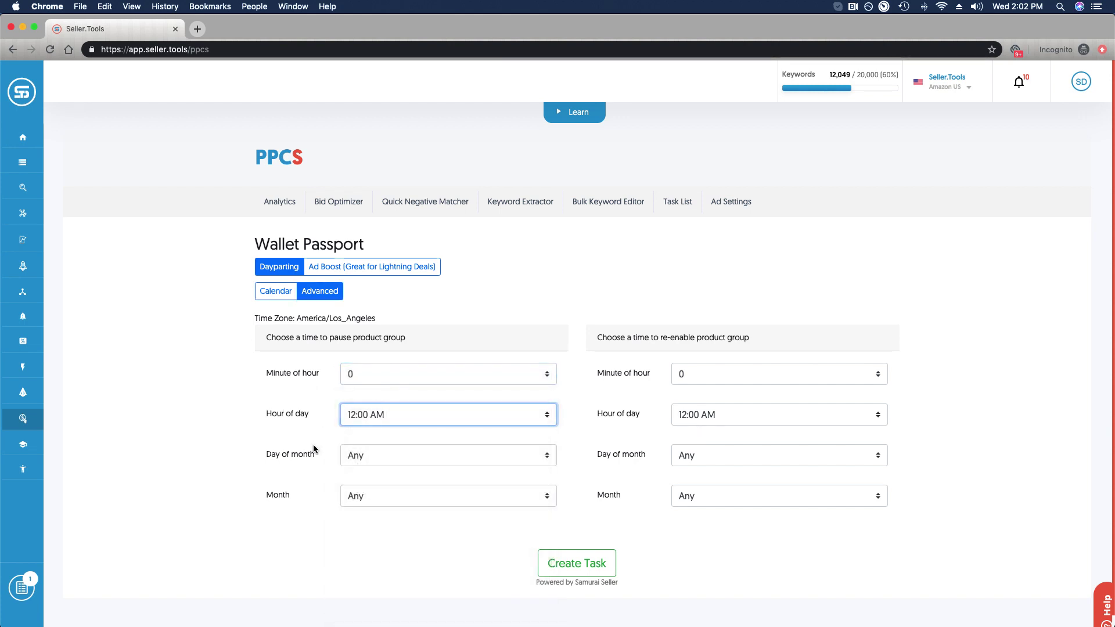
left_click(384, 455)
left_click(294, 458)
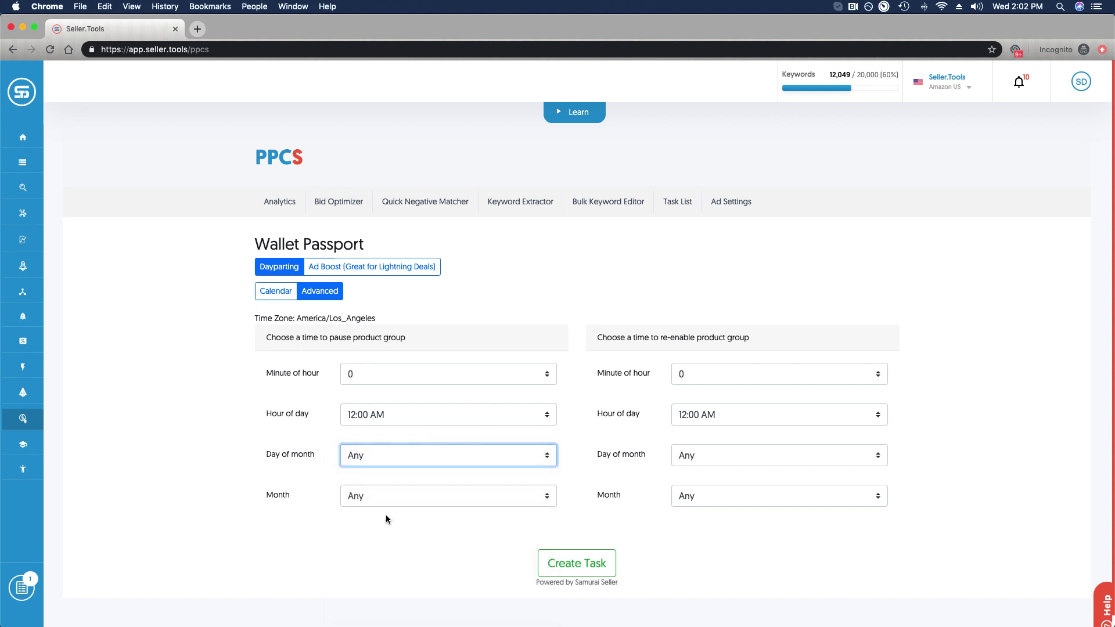
left_click(411, 495)
left_click(581, 472)
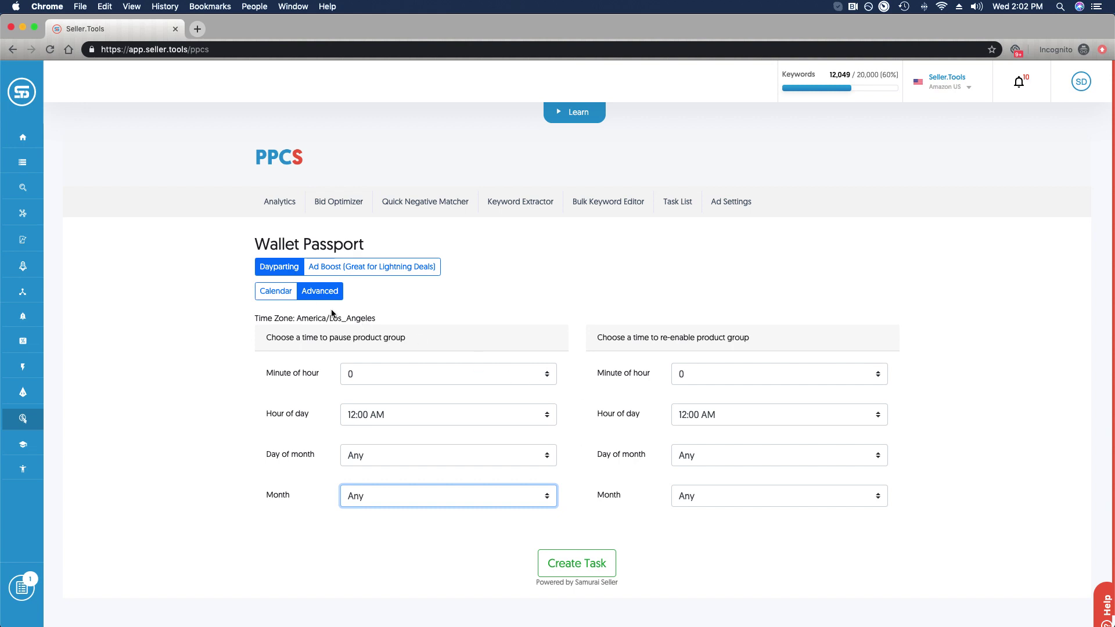
Toggle to Calendar and back to Advanced, then bring up the Ad Boost lightning deal options.
left_click(284, 295)
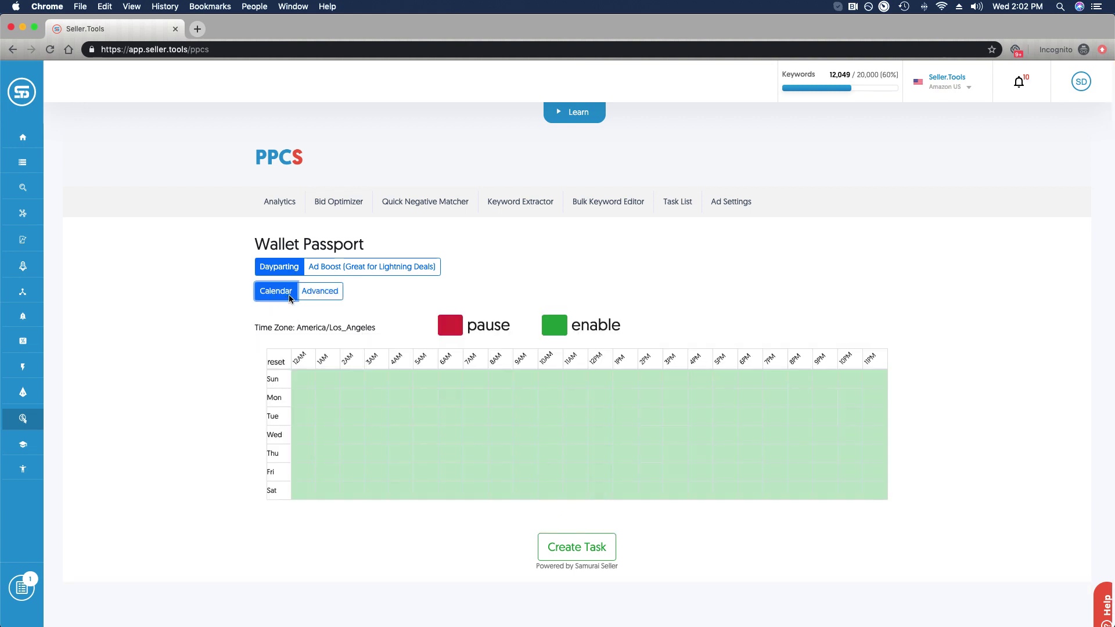
left_click(320, 296)
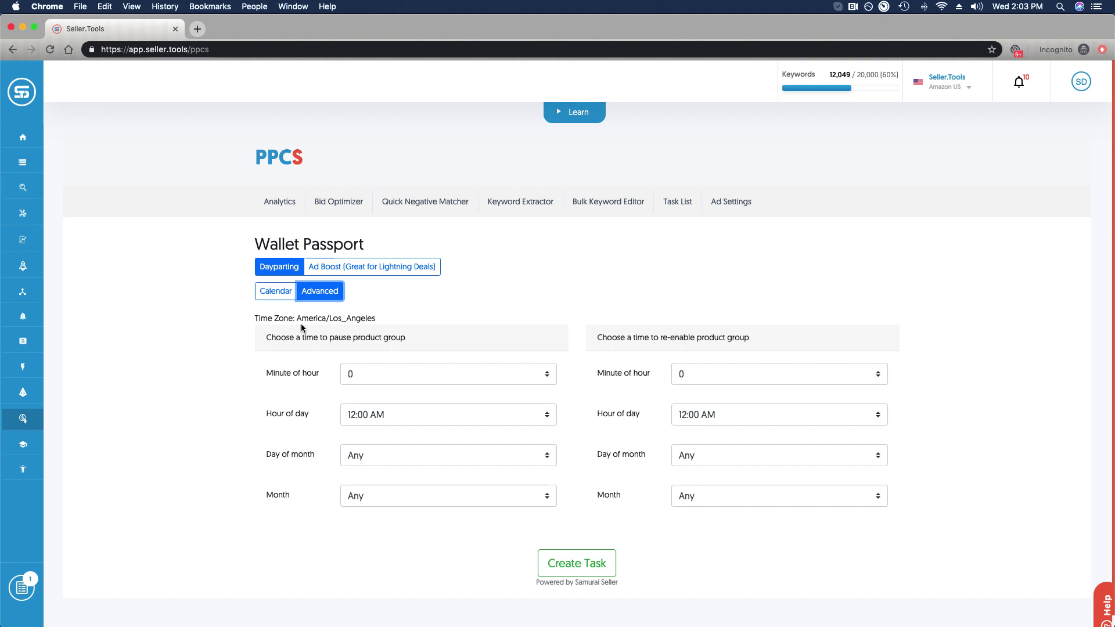
left_click(327, 270)
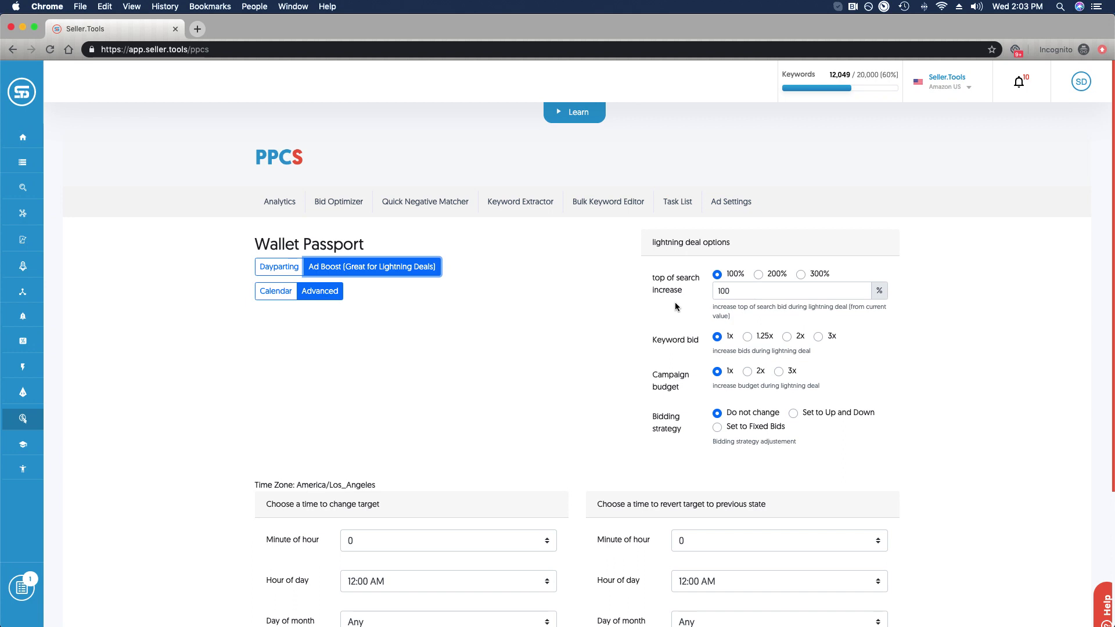
Review the Ad Boost options: 100% top-of-search increase, 1x bid and budget, strategy unchanged.
scroll(676, 302, "down", 1)
scroll(573, 325, "down", 1)
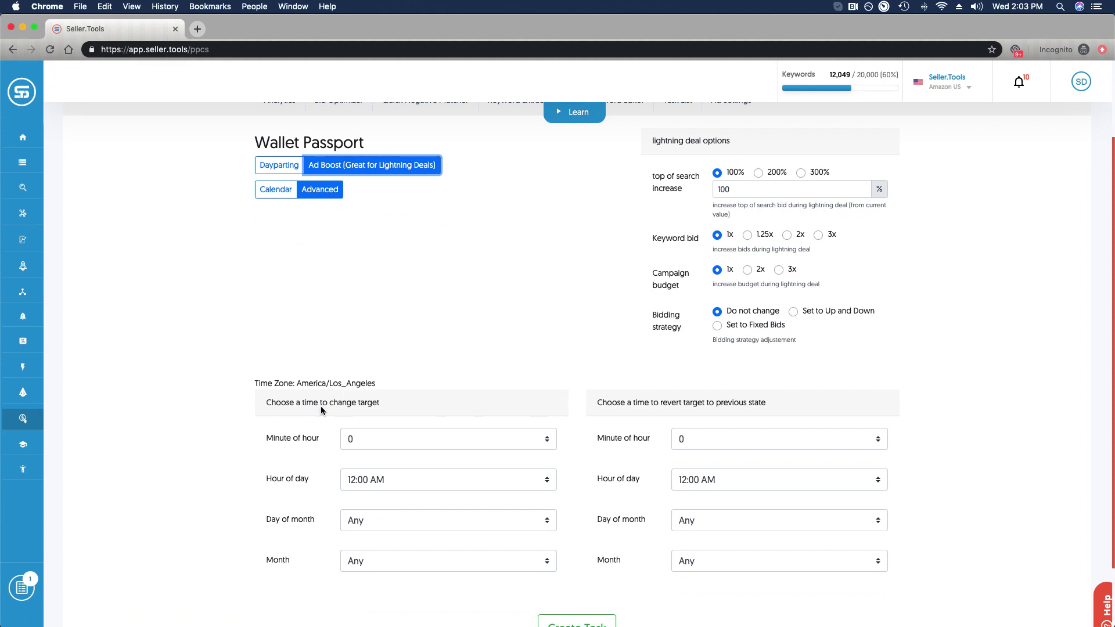
scroll(888, 304, "up", 1)
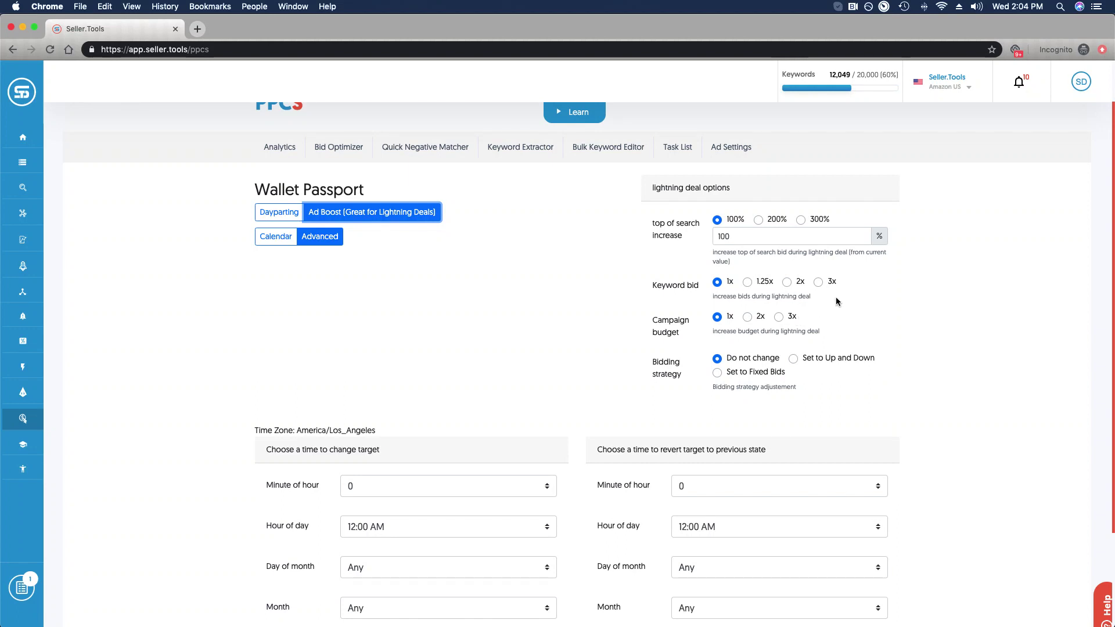
scroll(836, 296, "down", 1)
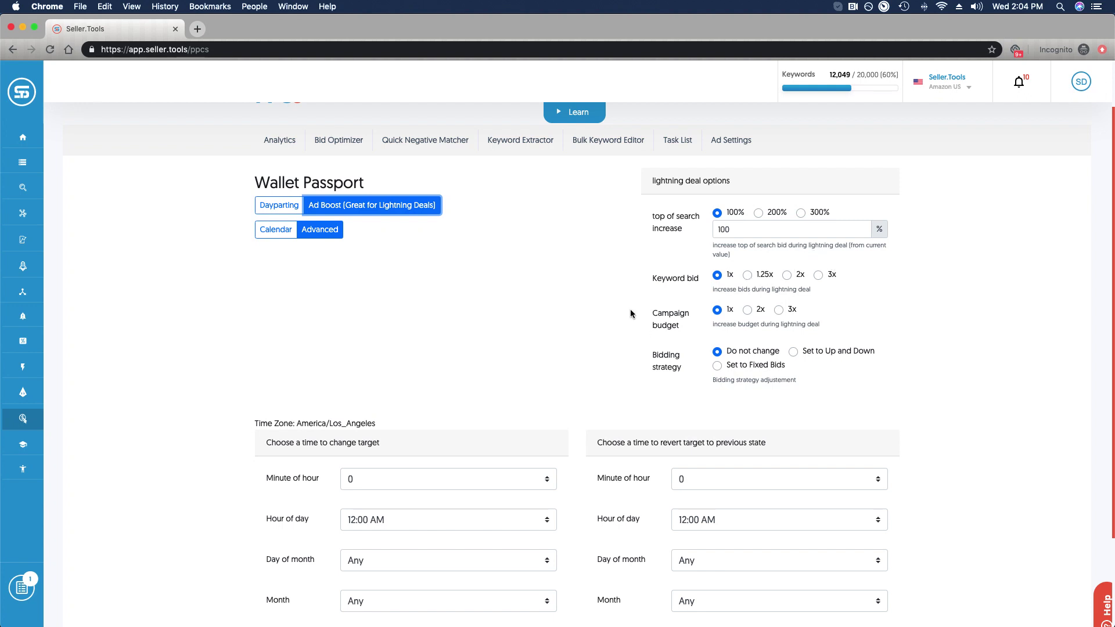
scroll(630, 310, "down", 3)
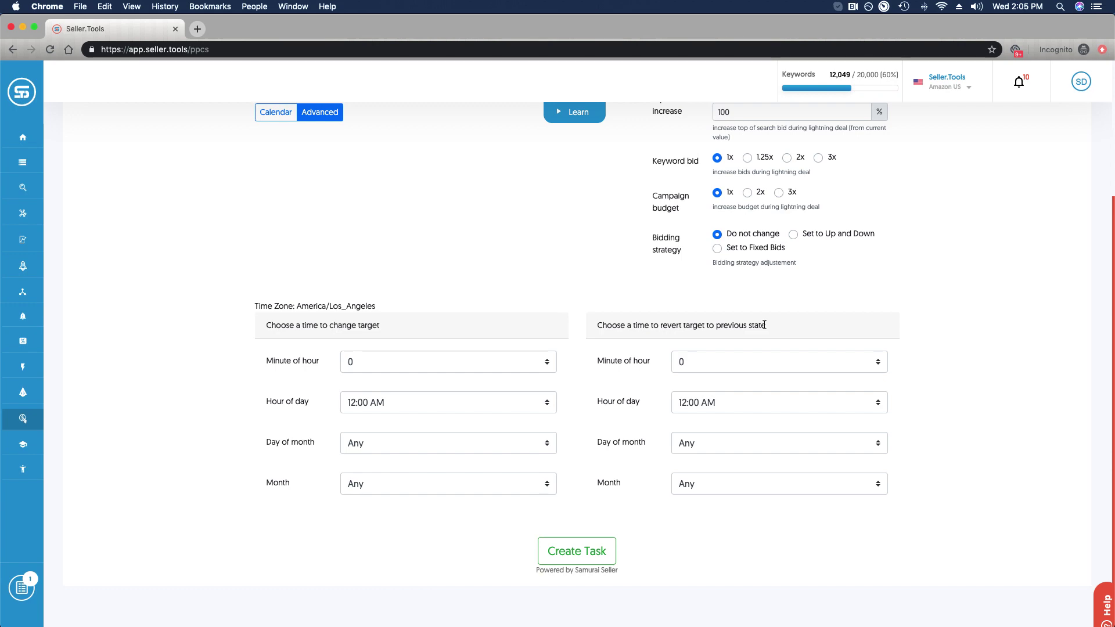
scroll(764, 325, "up", 5)
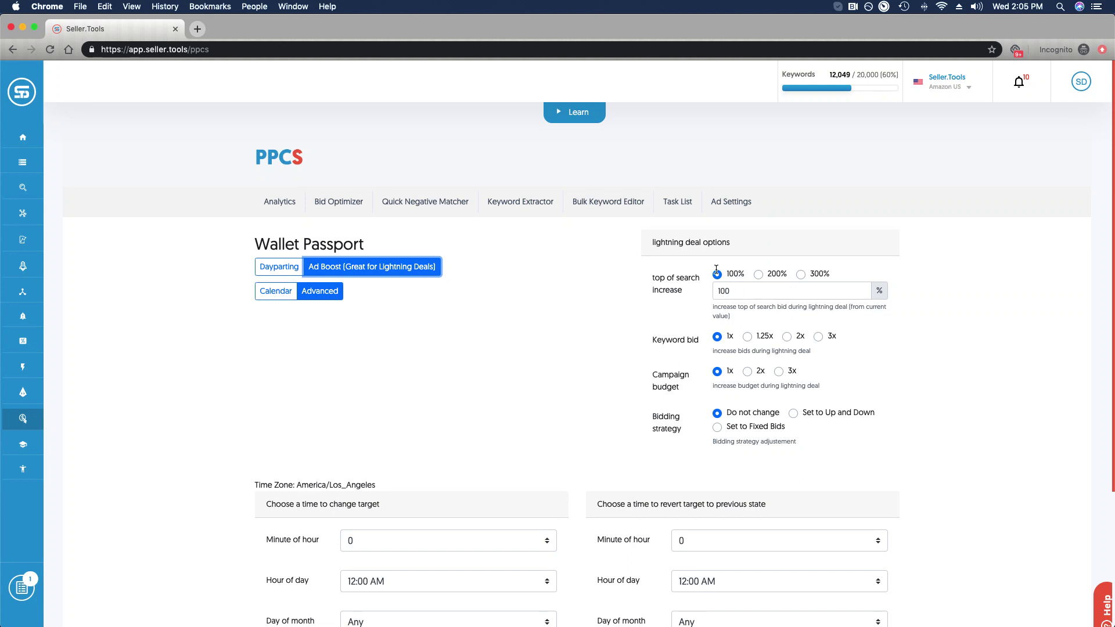
left_click(669, 207)
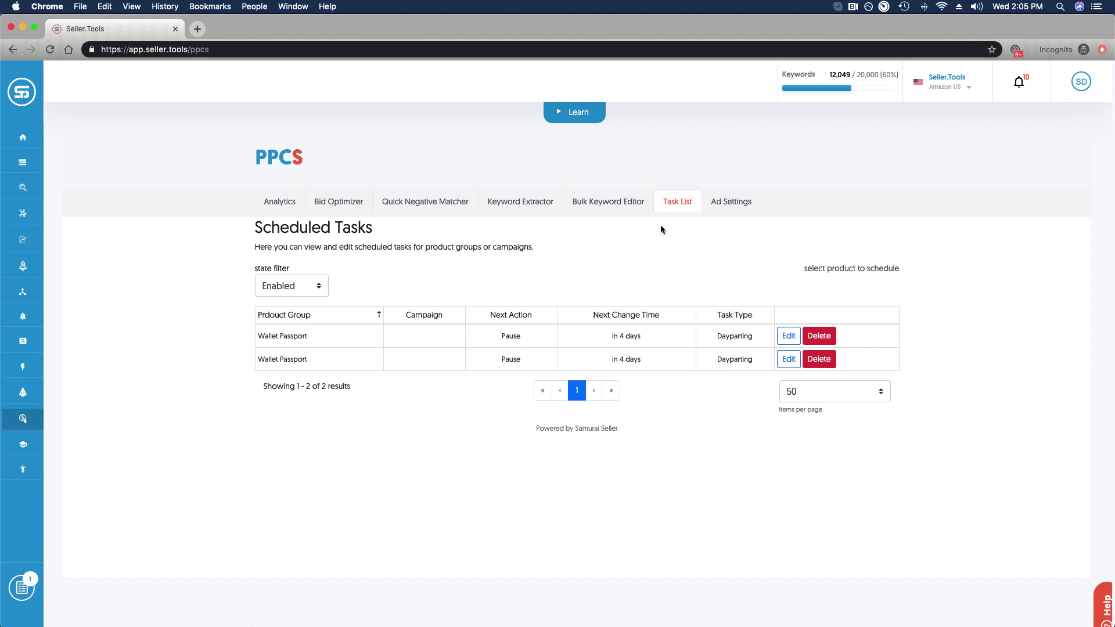
Keep the Scheduled Tasks state filter on Enabled to show the two Wallet Passport tasks.
left_click(318, 293)
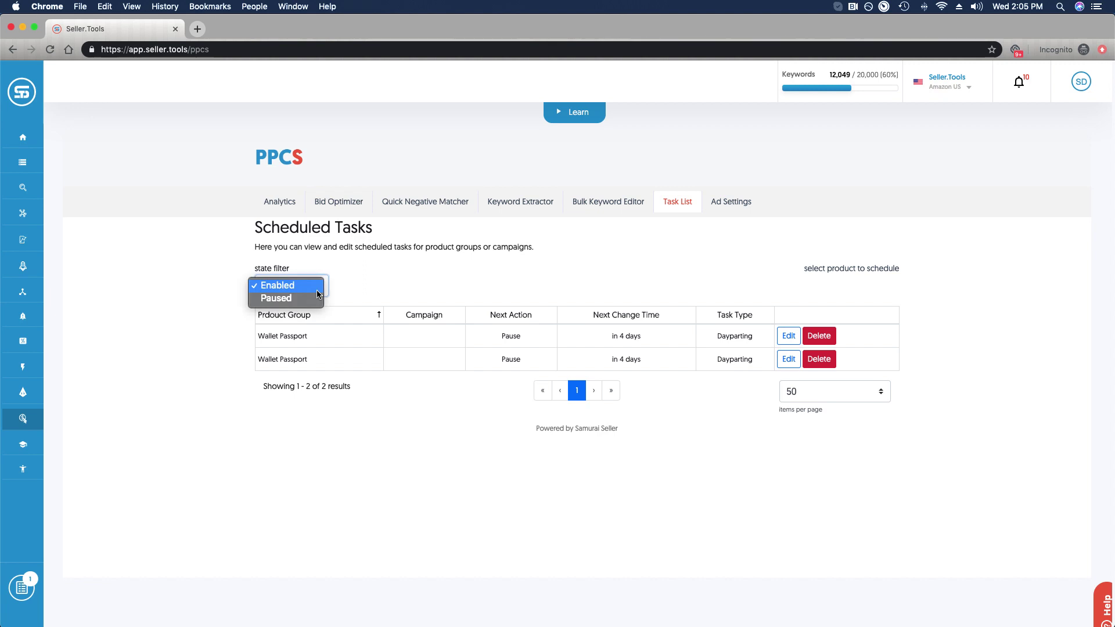
left_click(374, 270)
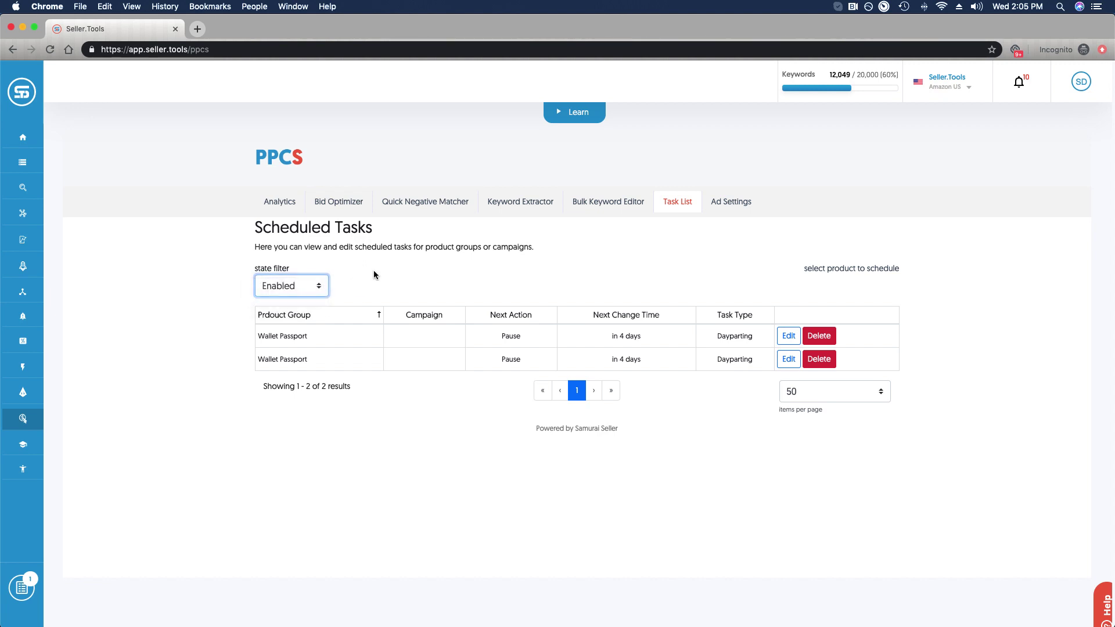